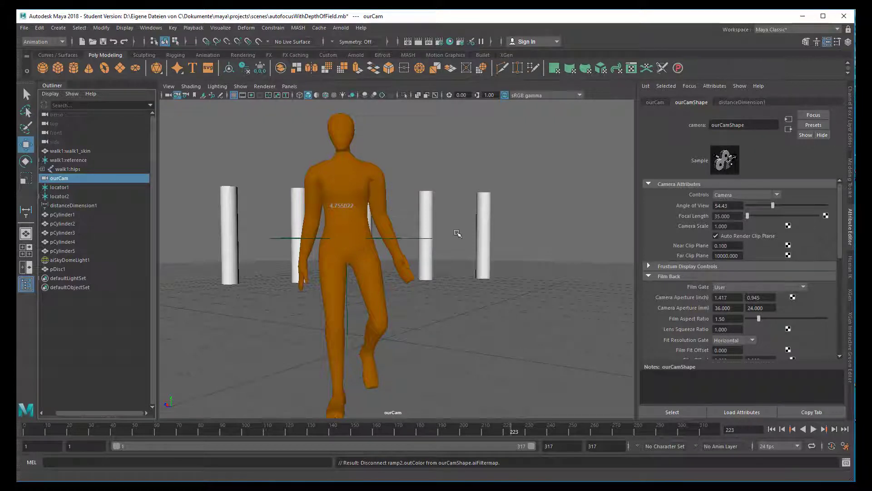
Render the scene with Arnold to view the image without a filter map
click(554, 321)
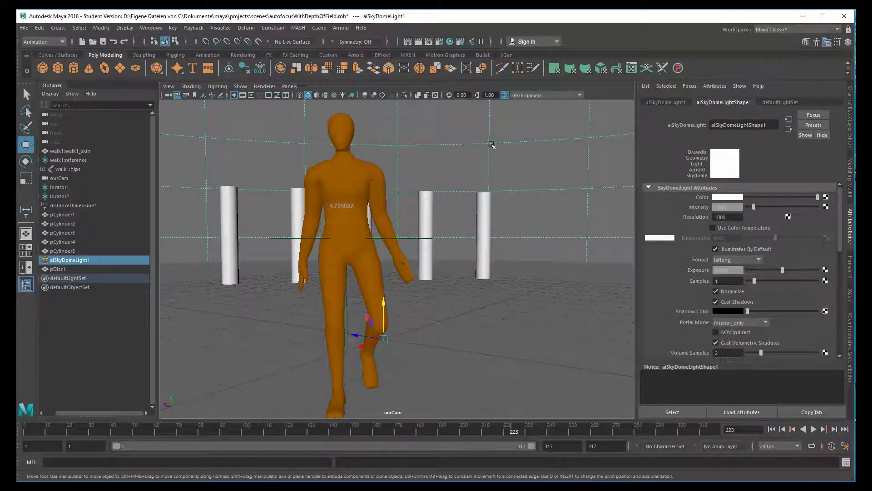
click(342, 30)
click(349, 48)
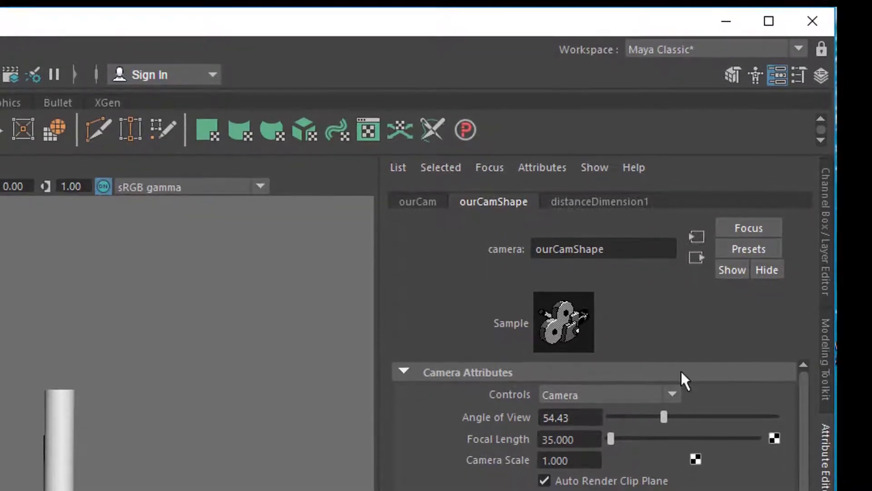
Expand the Arnold section of ourCamShape's attributes to reach the filter map and depth-of-field settings
scroll(800, 400, down, 12)
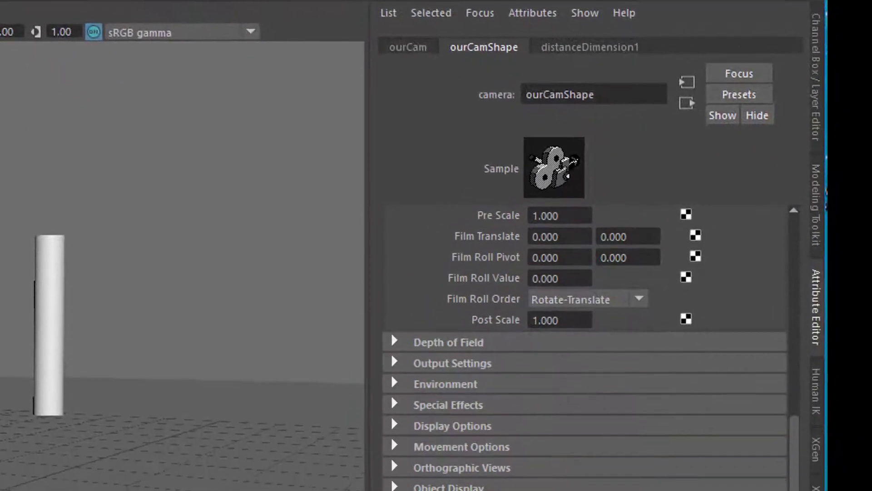
click(391, 474)
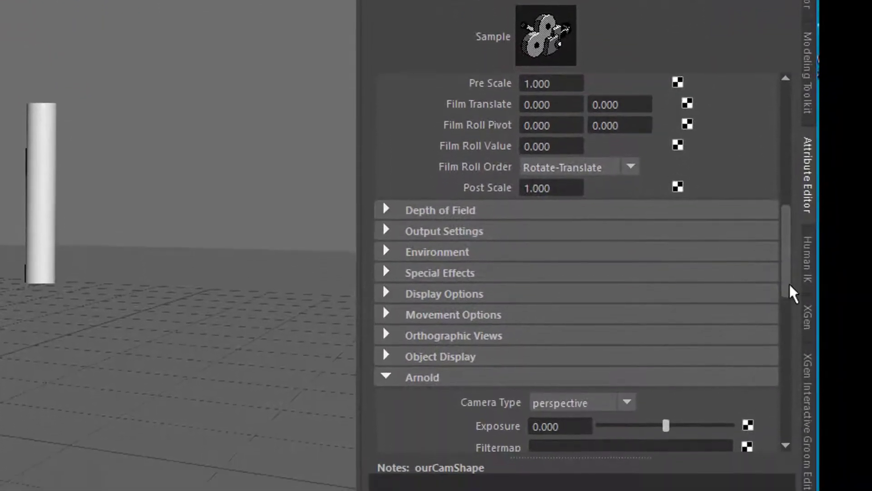
drag(787, 250, 787, 297)
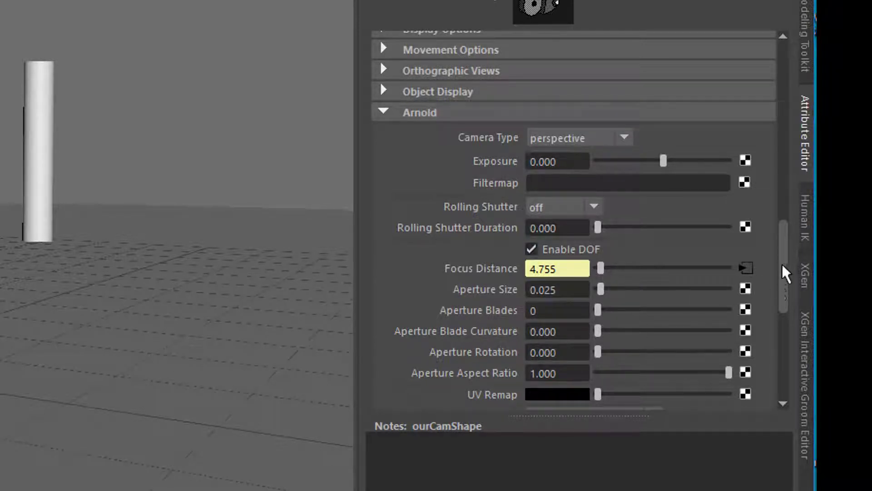
scroll(788, 279, up, 2)
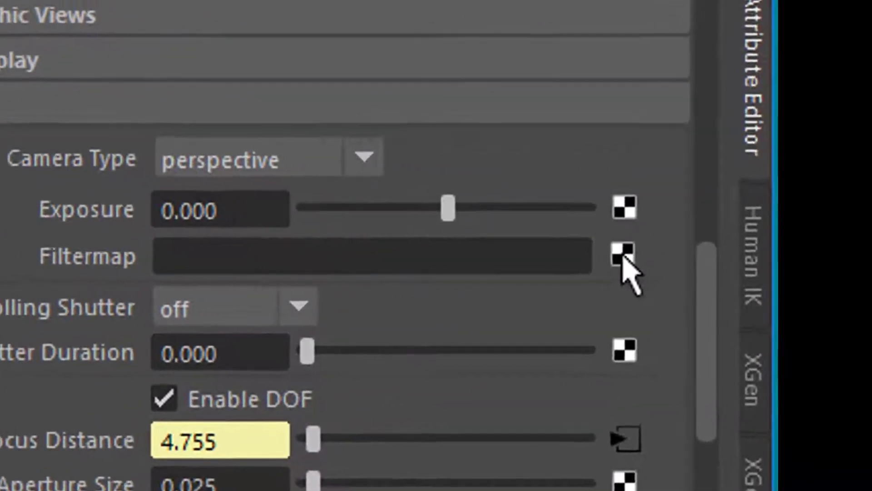
Connect a Grid 2D texture to ourCamShape's Filtermap and render the scene with Arnold
click(600, 253)
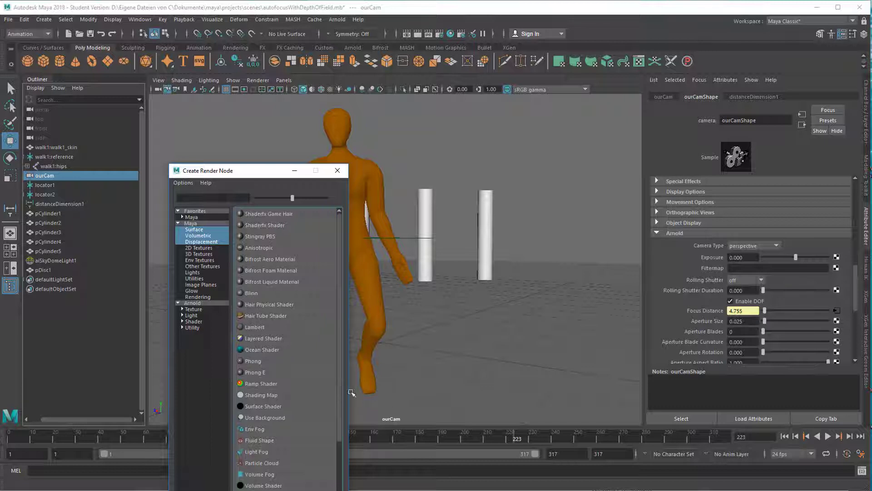
click(200, 248)
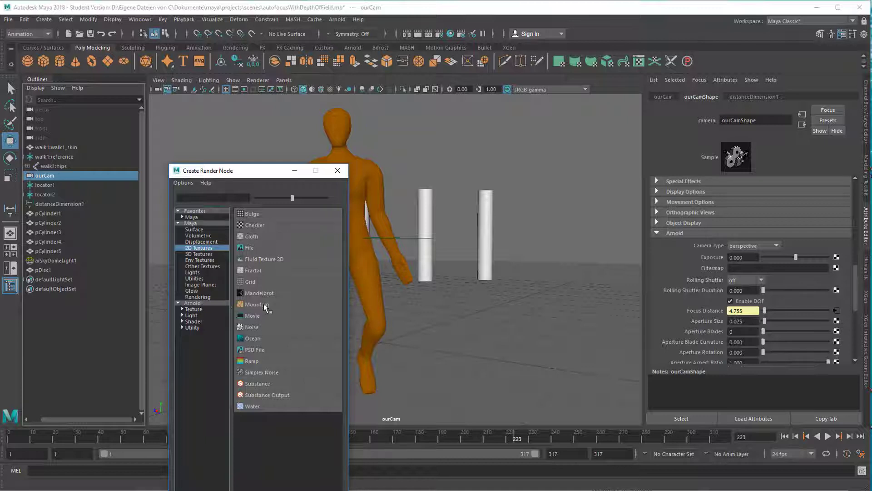
click(260, 282)
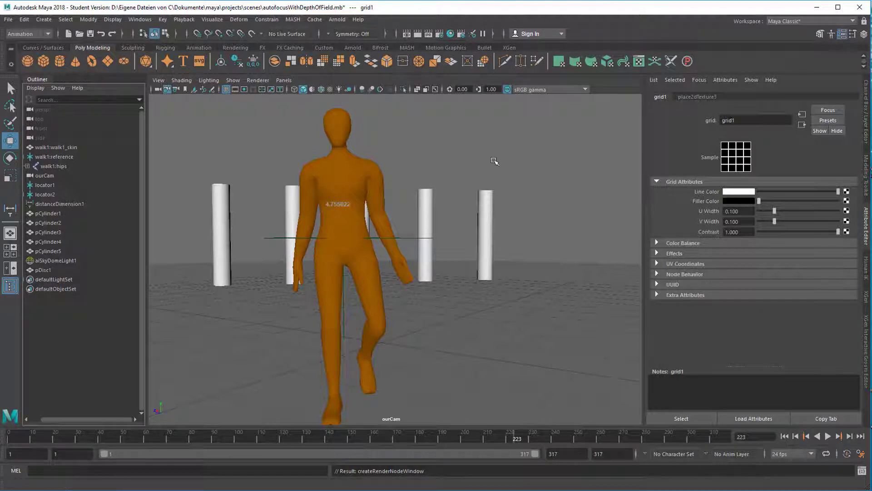
click(338, 19)
click(348, 37)
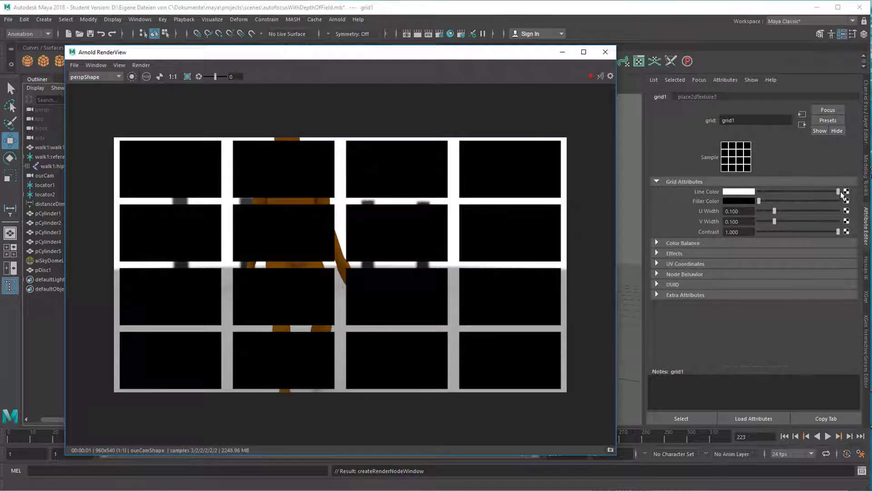
Set the grid texture's Repeat UV to 10 by 10 in its 2D placement node
click(698, 97)
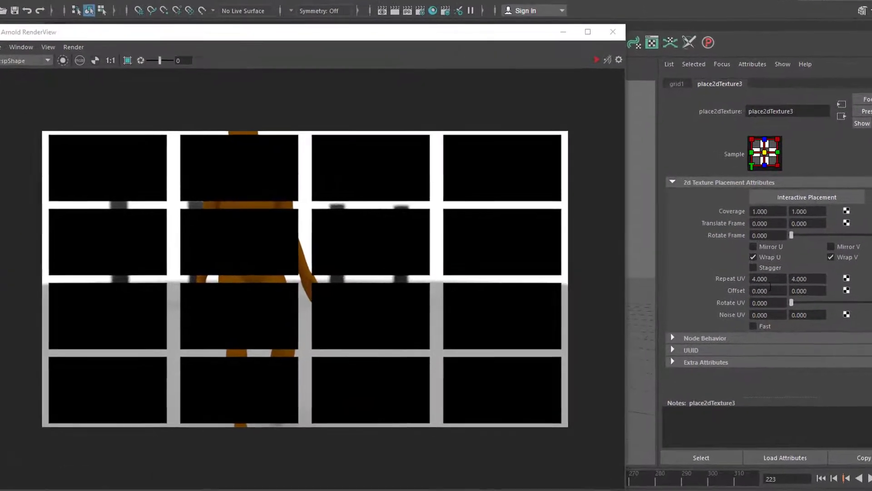
click(768, 279)
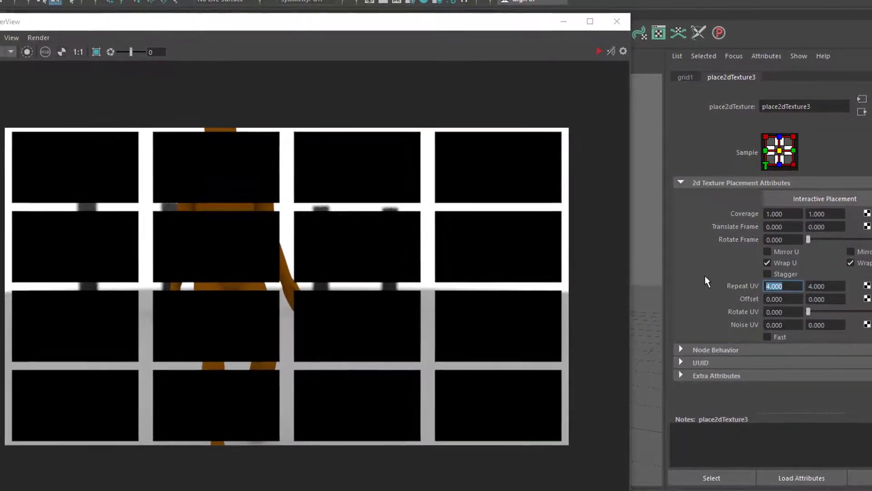
text(10)
key(Tab)
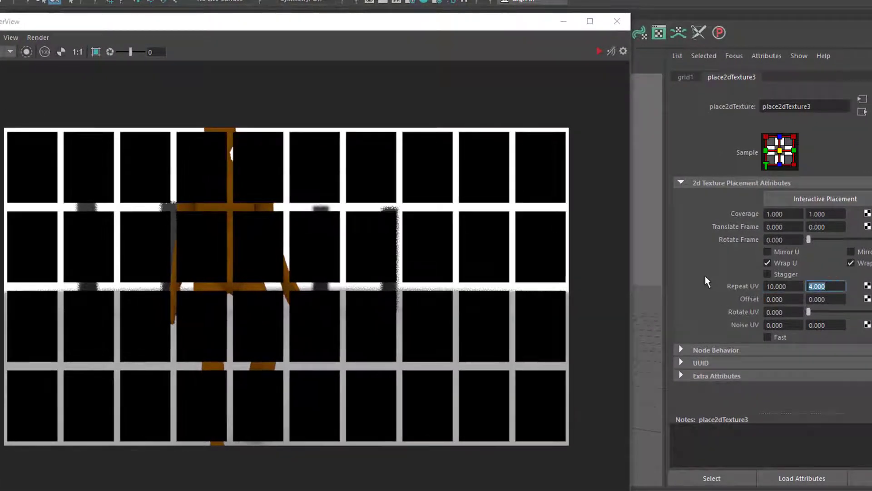
text(10)
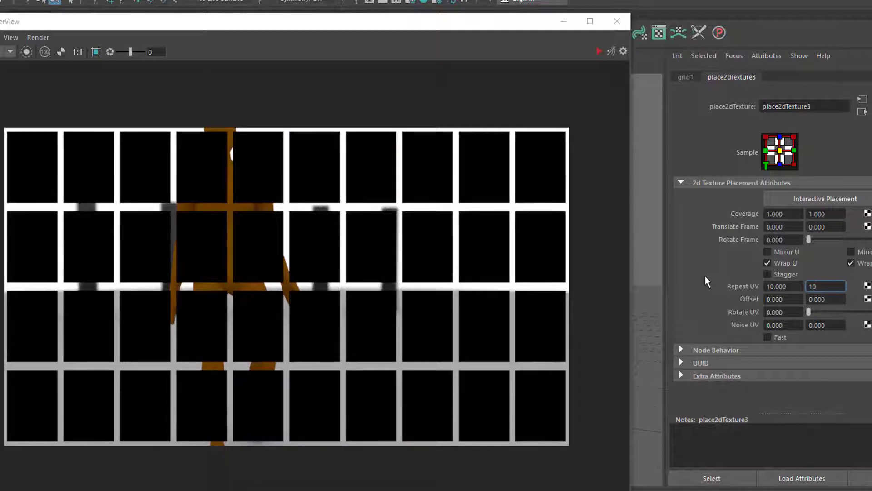
key(Return)
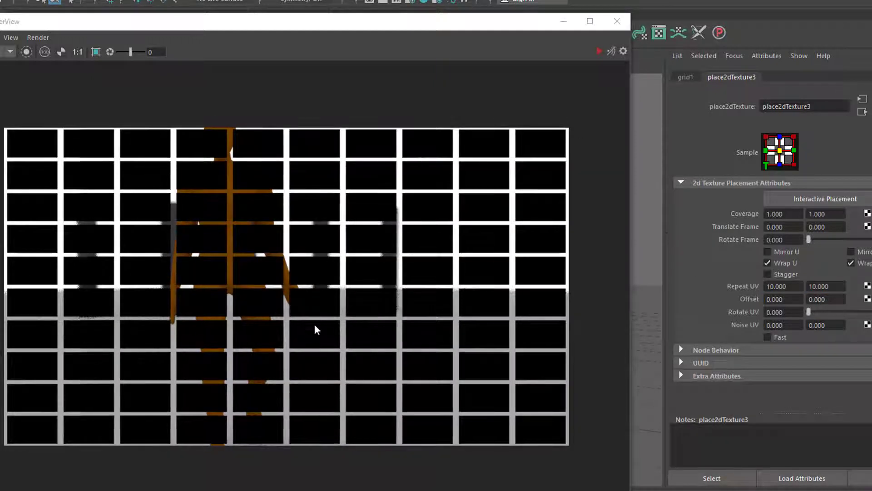
Close the render view and break the grid texture's connection to ourCam's Filtermap
click(617, 21)
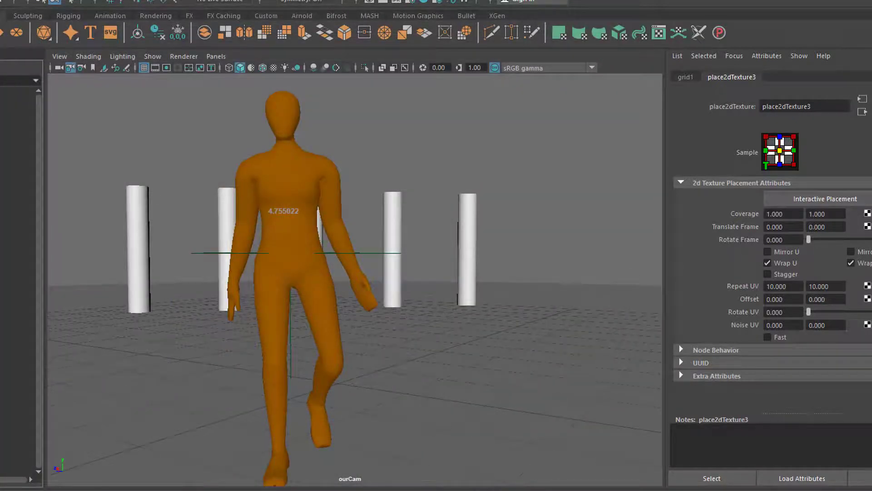
click(6, 177)
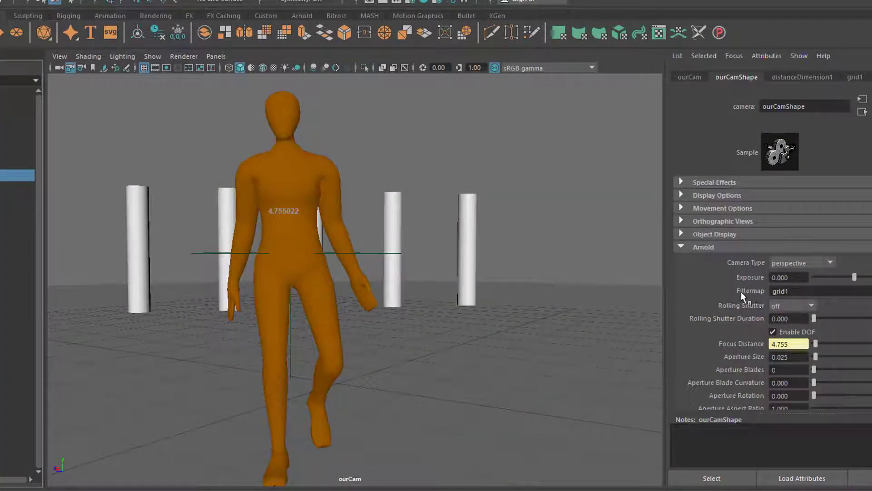
right_click(741, 292)
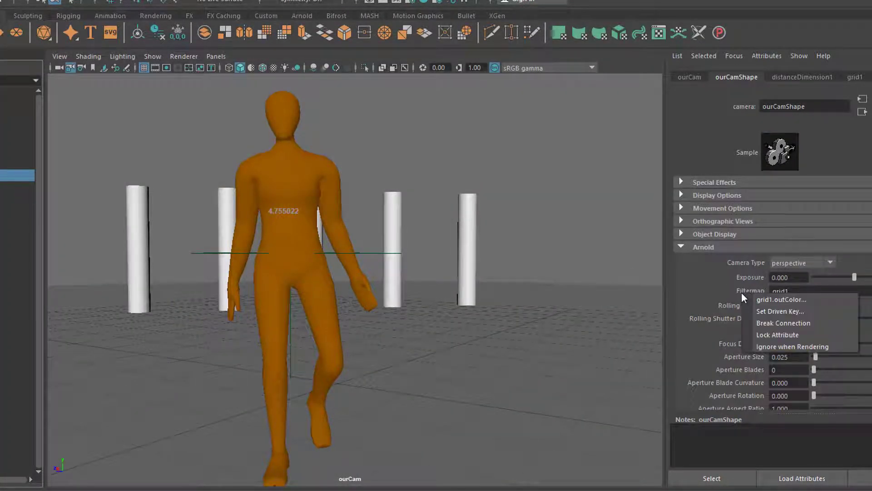
click(778, 323)
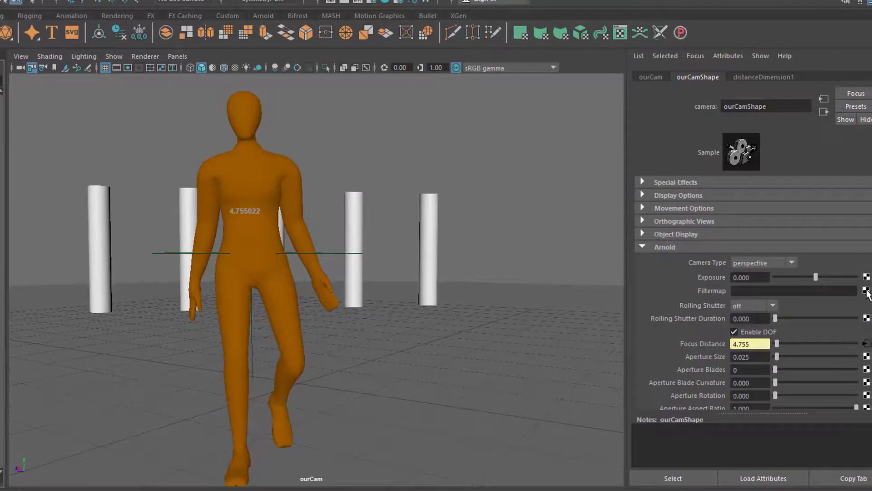
Connect a Ramp 2D texture to ourCamShape's Filtermap and render the scene with Arnold
click(868, 290)
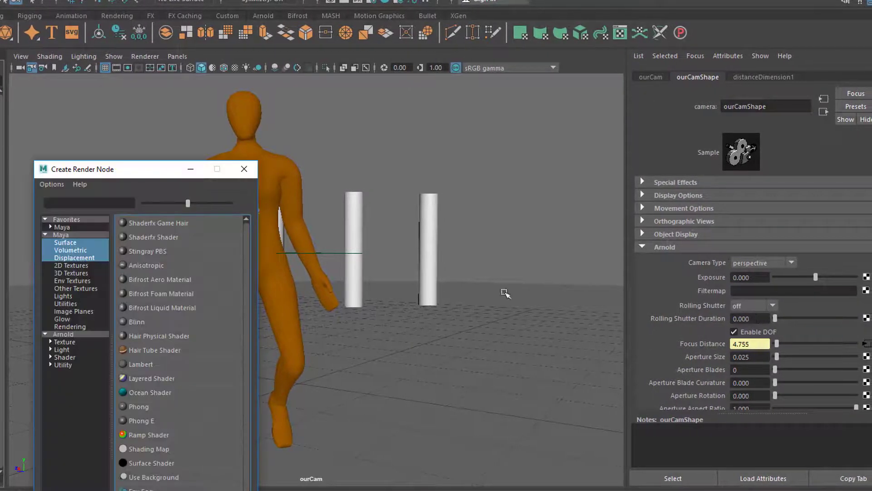
click(73, 266)
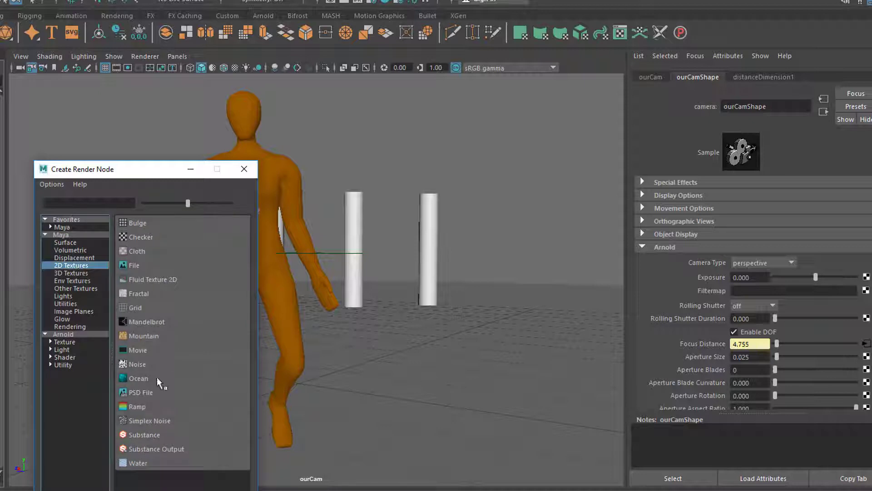
click(143, 406)
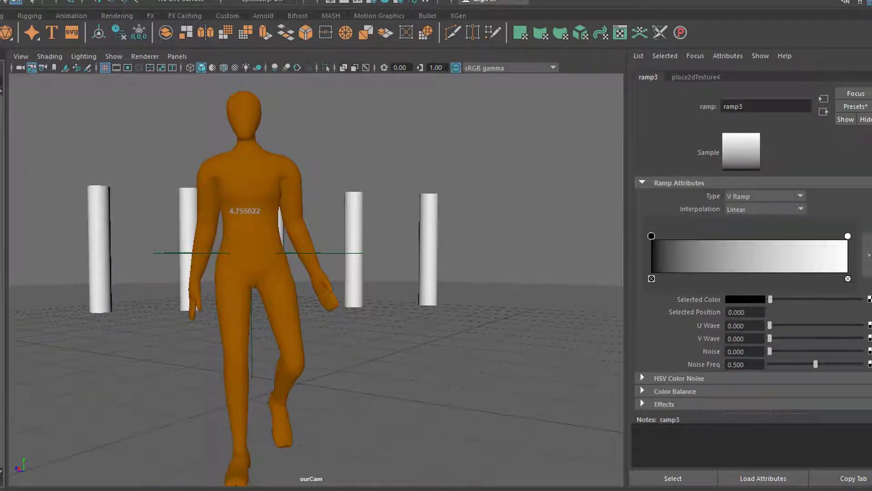
click(241, 0)
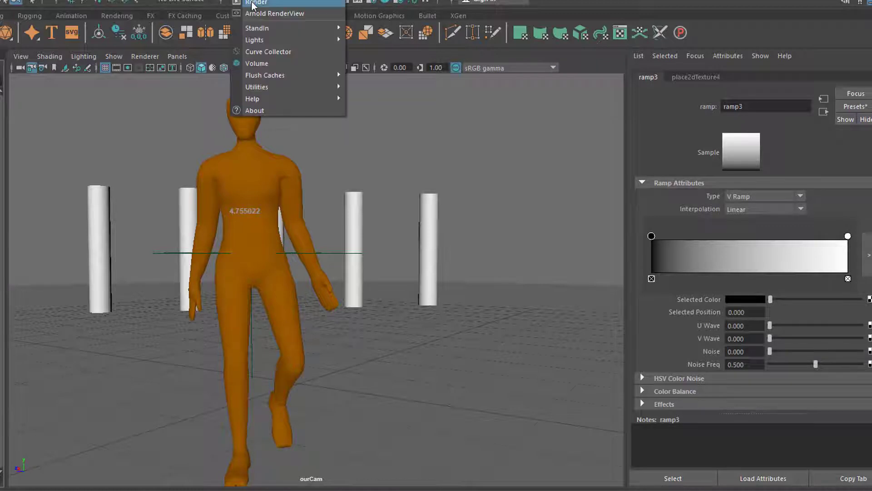
click(252, 3)
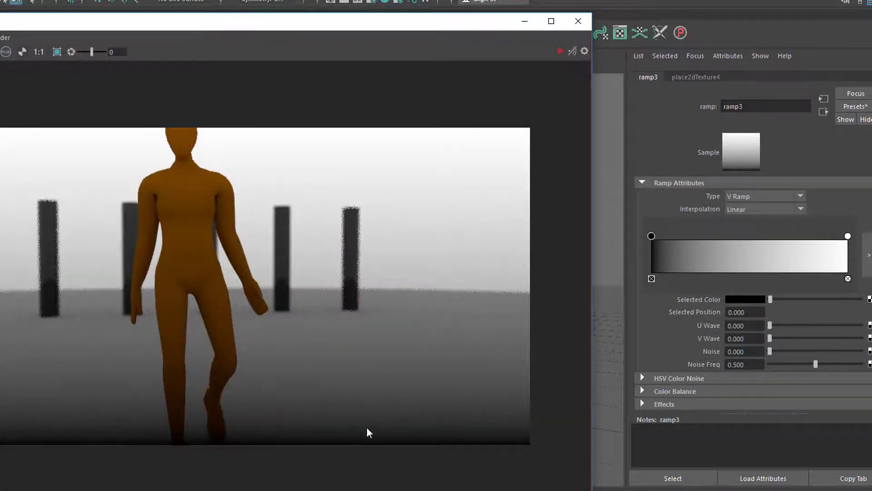
Reverse the ramp's gradient by placing the white handle at position 0.000 and the black handle at 1.000
drag(651, 236, 748, 236)
drag(848, 236, 734, 236)
drag(666, 245, 651, 237)
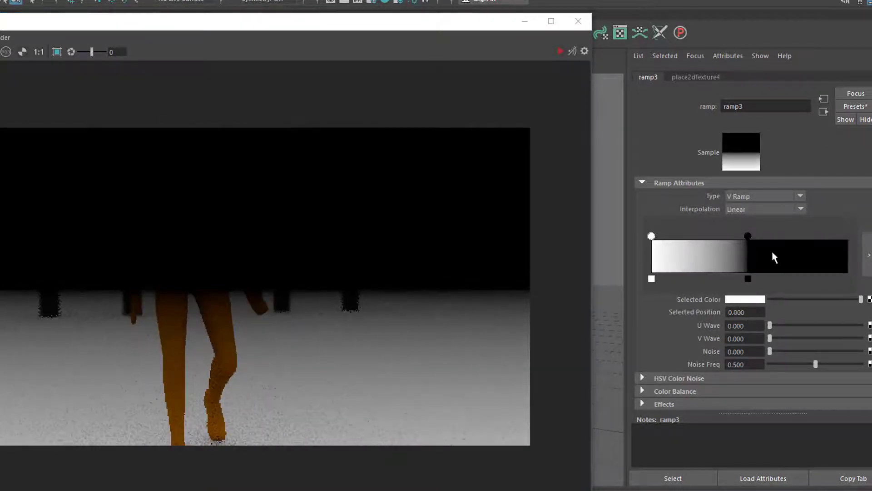
drag(748, 234, 865, 250)
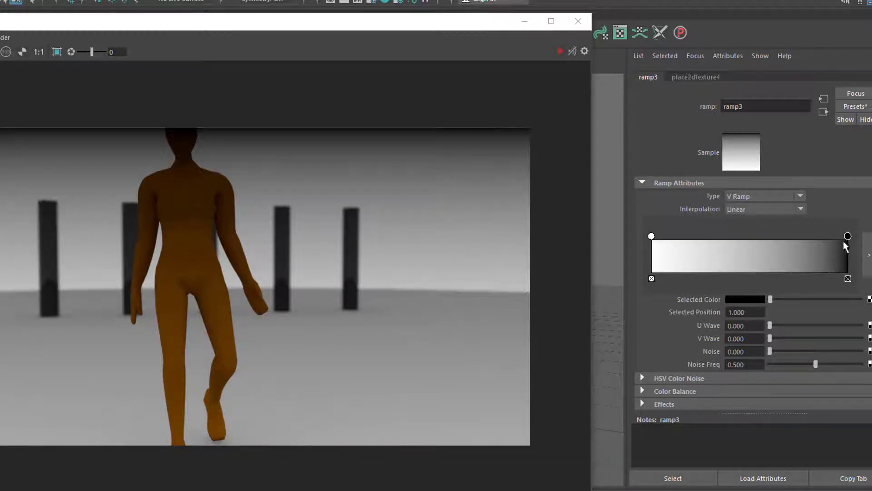
Change the color of the ramp's black handle at position 1.000 to bright blue
click(745, 299)
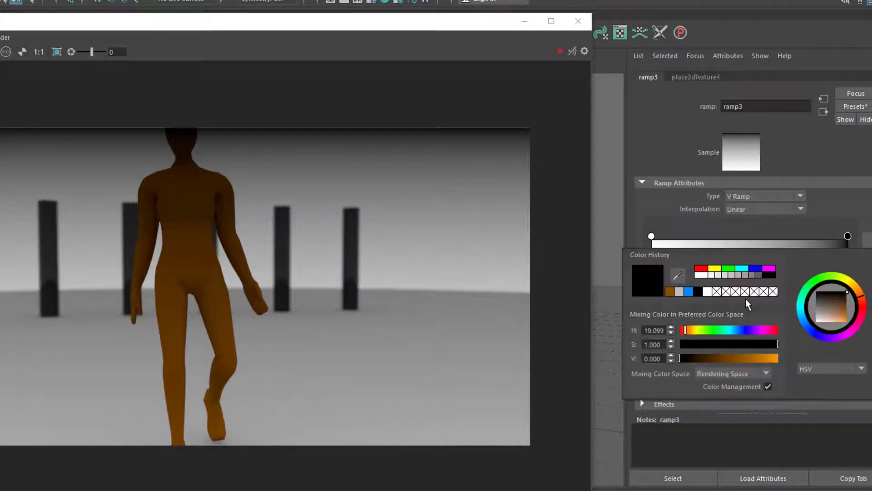
click(806, 324)
drag(833, 312, 846, 320)
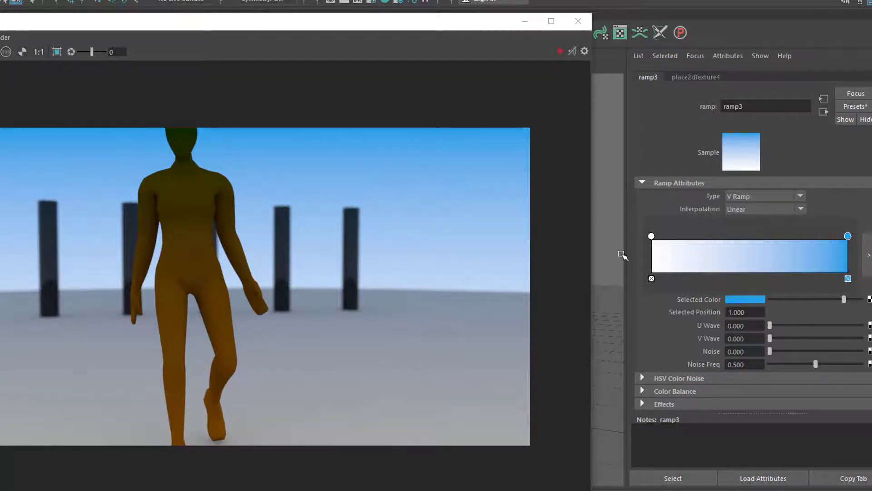
click(651, 278)
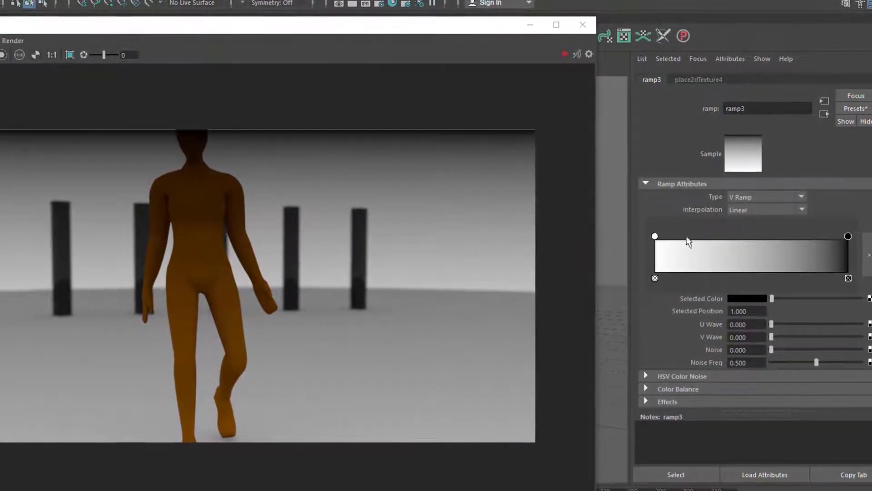
Change the ramp type to Circular Ramp and move its black handle to about position 0.763
click(800, 196)
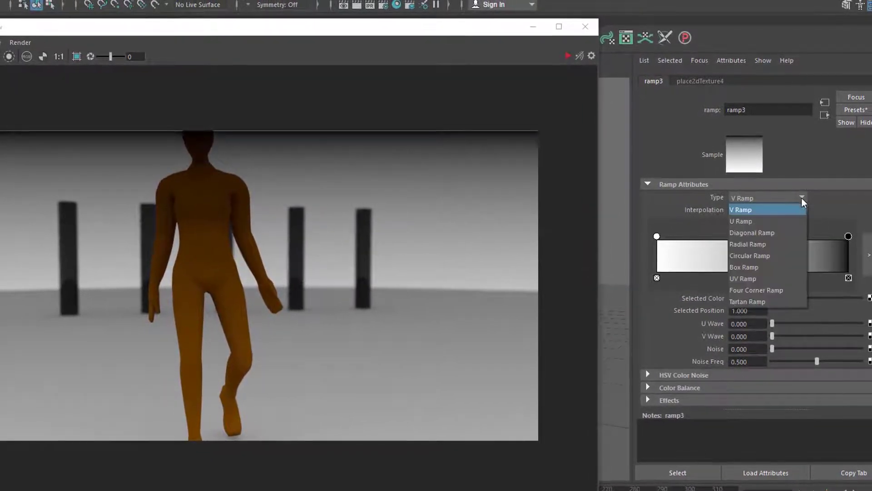
click(781, 255)
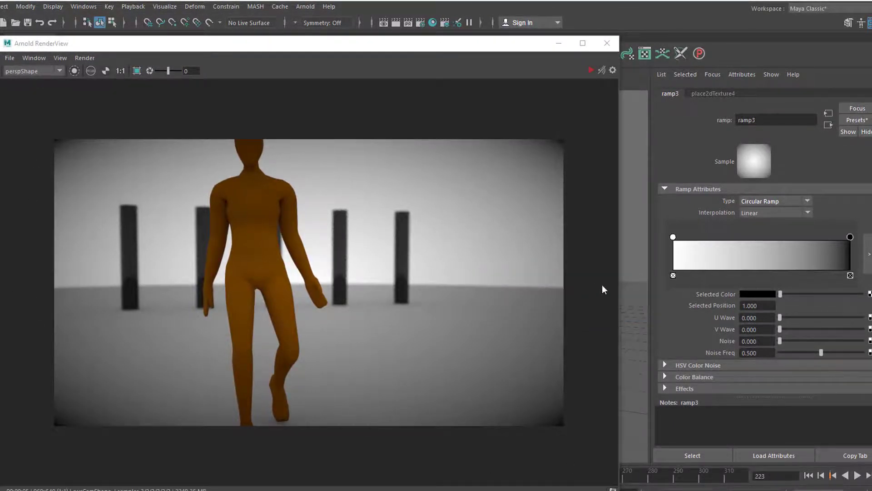
drag(851, 238, 797, 257)
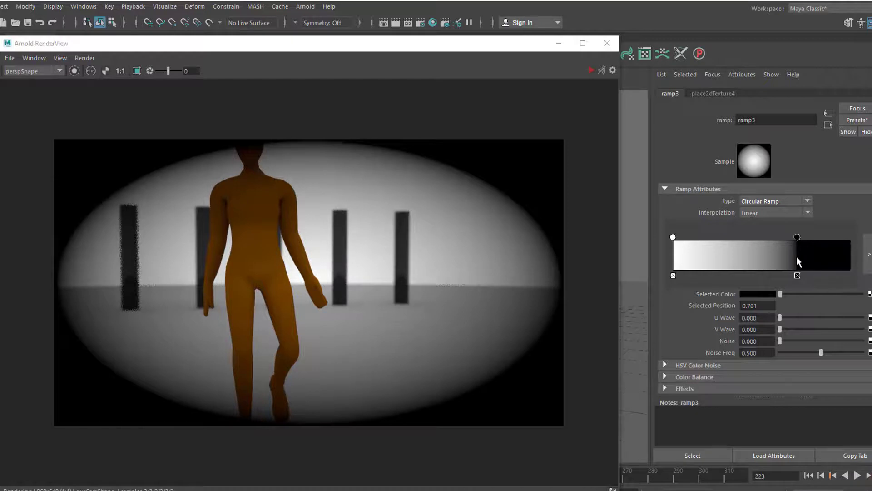
drag(796, 257, 800, 258)
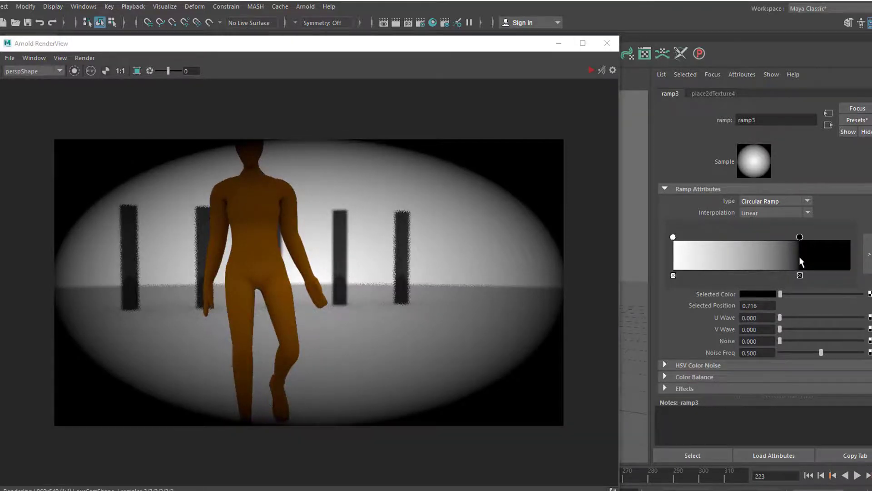
drag(799, 256, 856, 280)
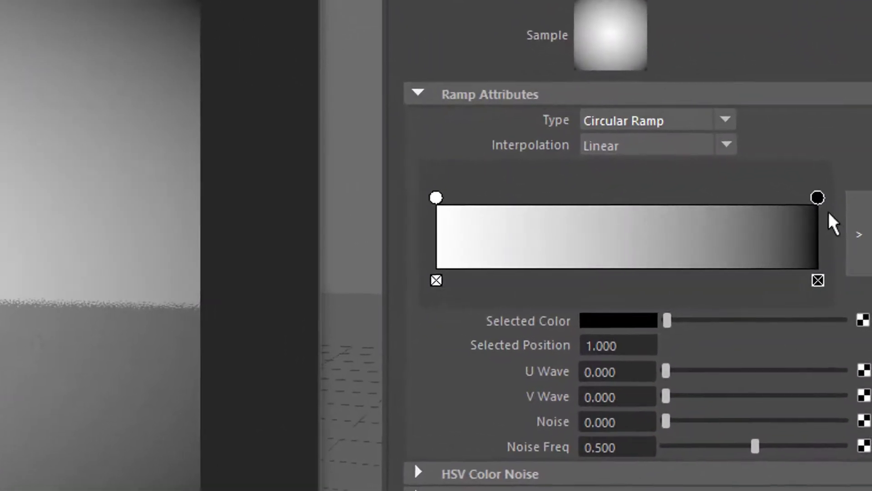
drag(818, 197, 691, 237)
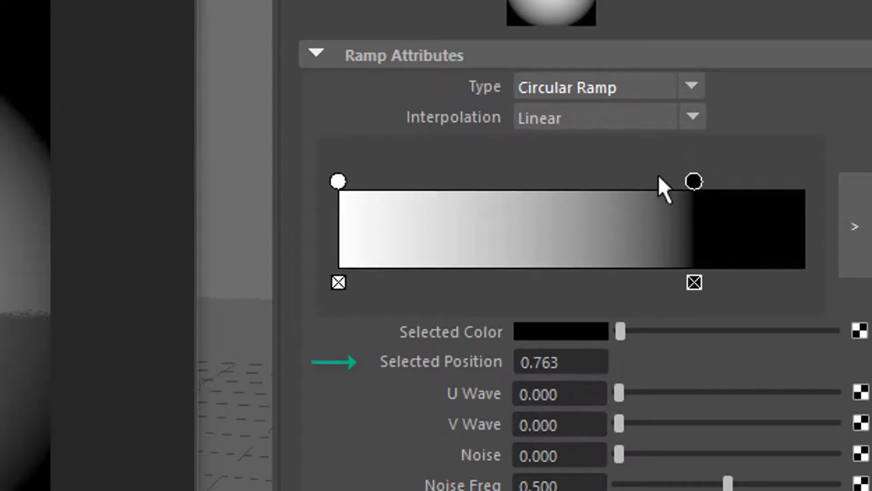
Move the ramp's black handle to position 1.000 and set a key on its Selected Position at frame 106
drag(693, 180, 869, 213)
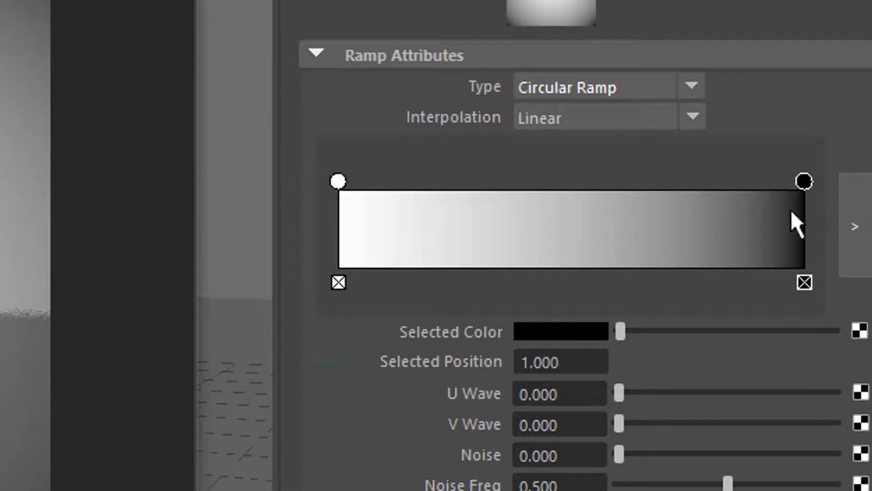
drag(791, 210, 809, 237)
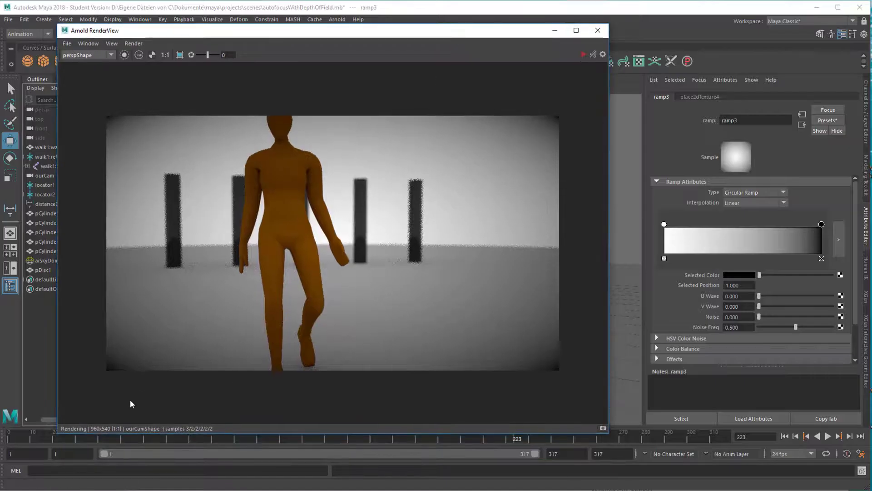
click(249, 439)
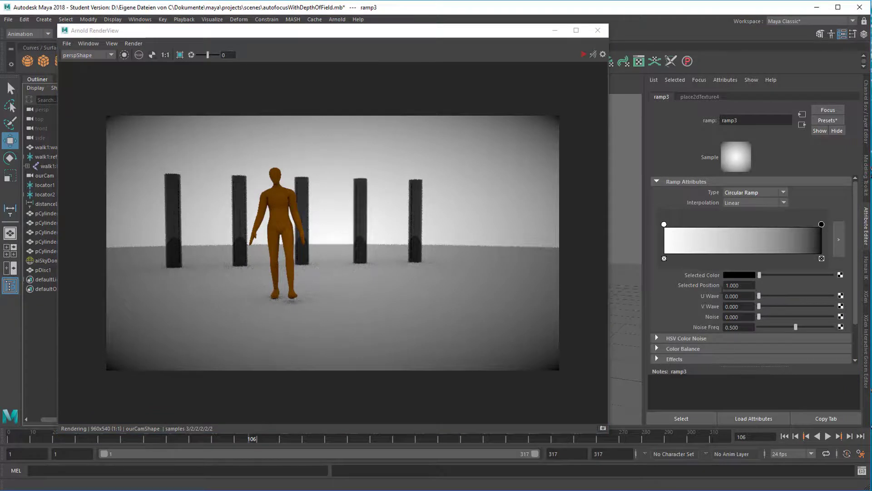
right_click(712, 289)
click(731, 300)
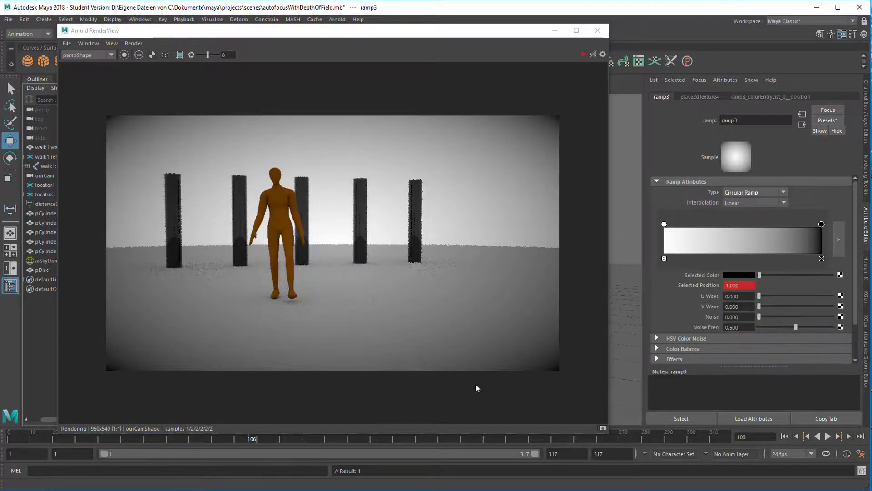
Set the black handle's Selected Position to 0 at frame 297 and key it there
drag(325, 445, 683, 450)
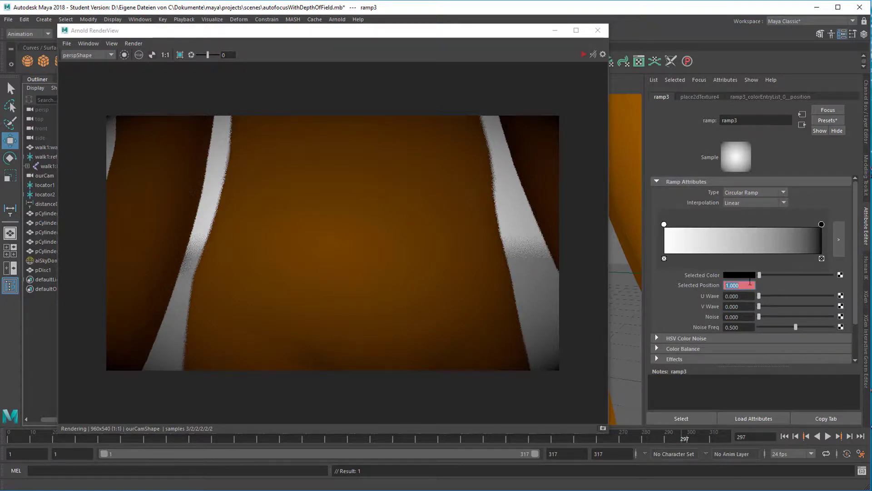
text(0)
key(Return)
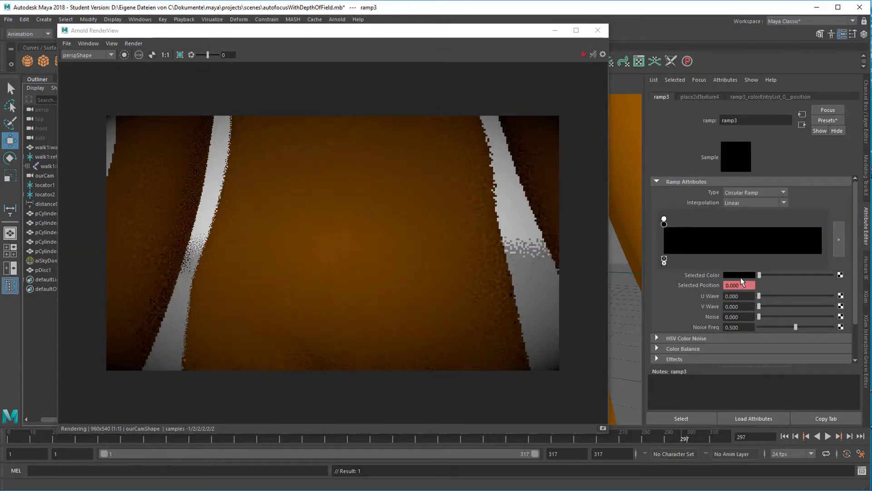
right_click(716, 286)
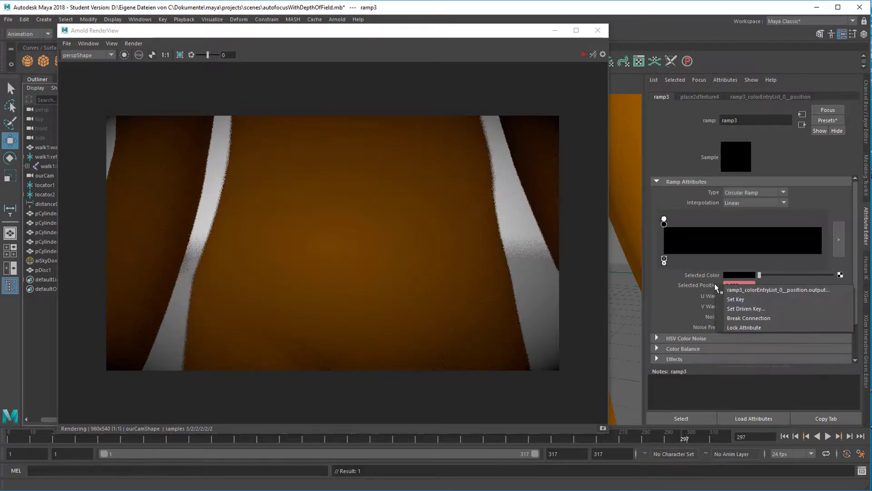
click(734, 298)
Play the animation from the start of the playback range to check the animated ramp in the render
click(785, 436)
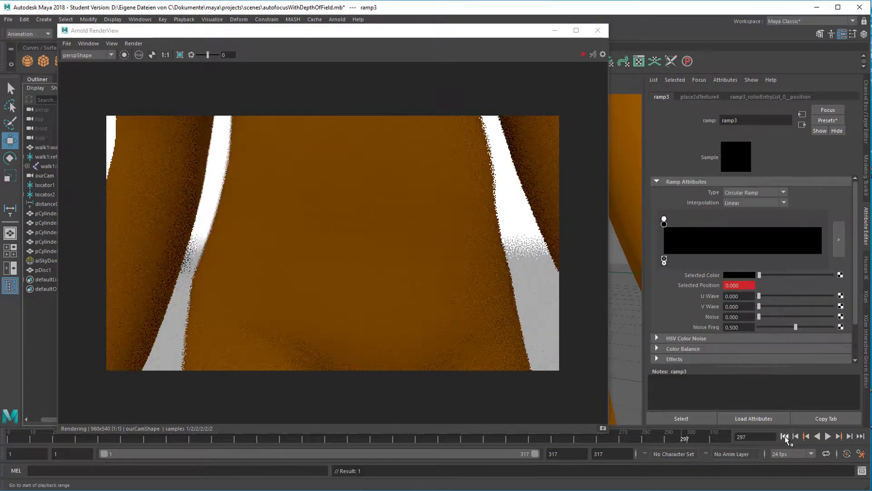
click(828, 437)
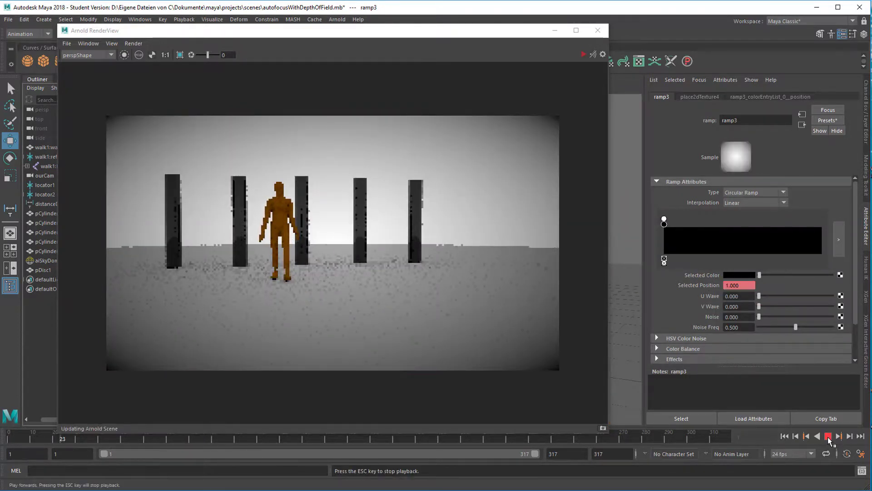